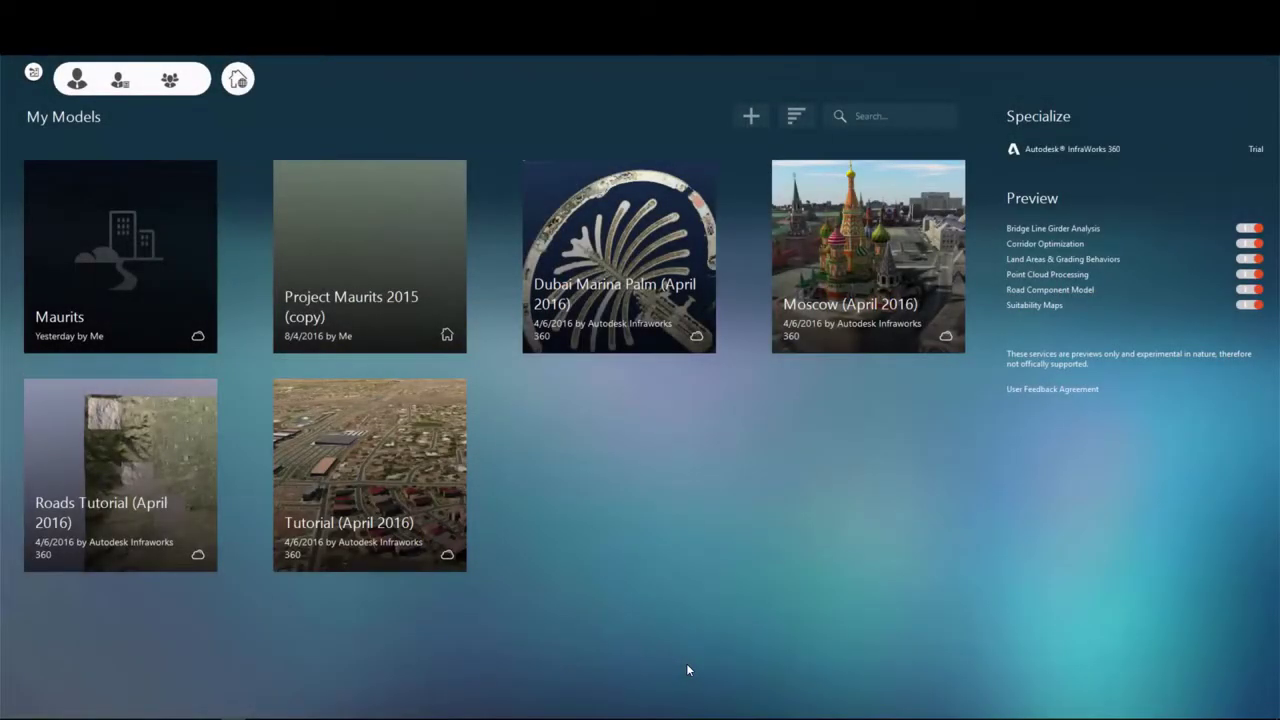
- Reveal the Model Builder, New and Open options from the + button on My Models
click(751, 117)
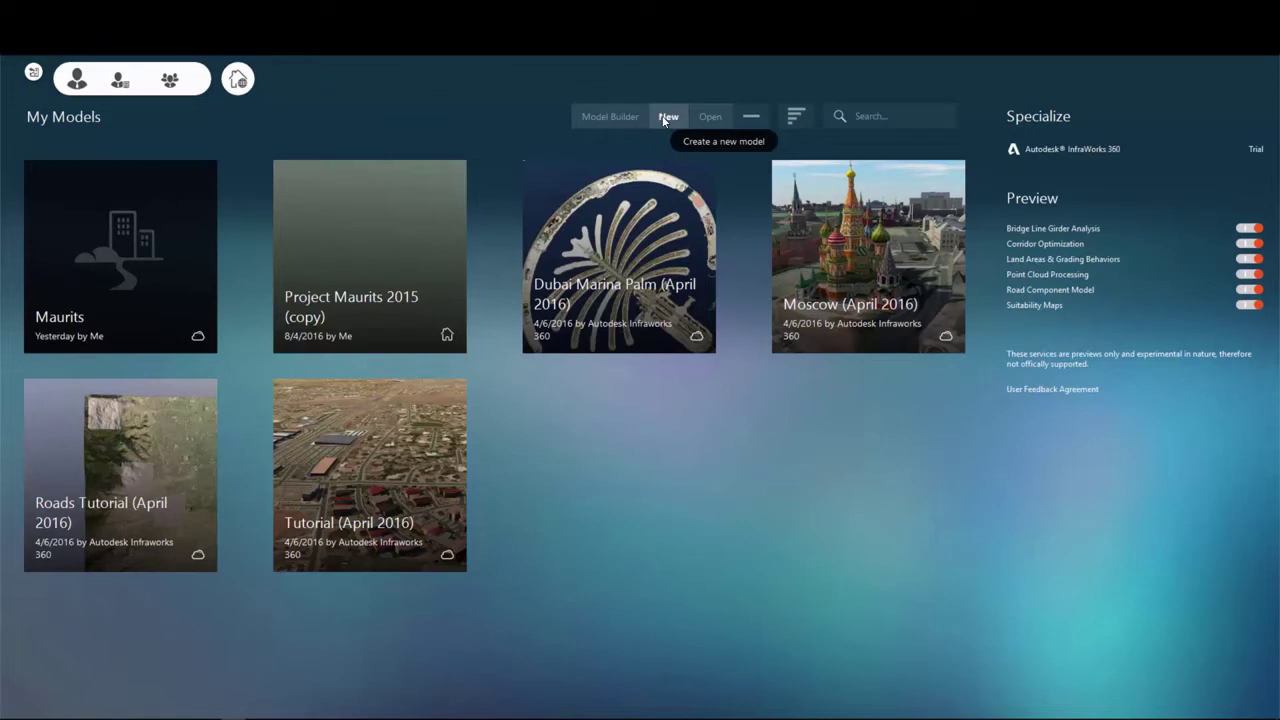
- Launch Model Builder and zoom its Bing map to the Netherlands
click(599, 118)
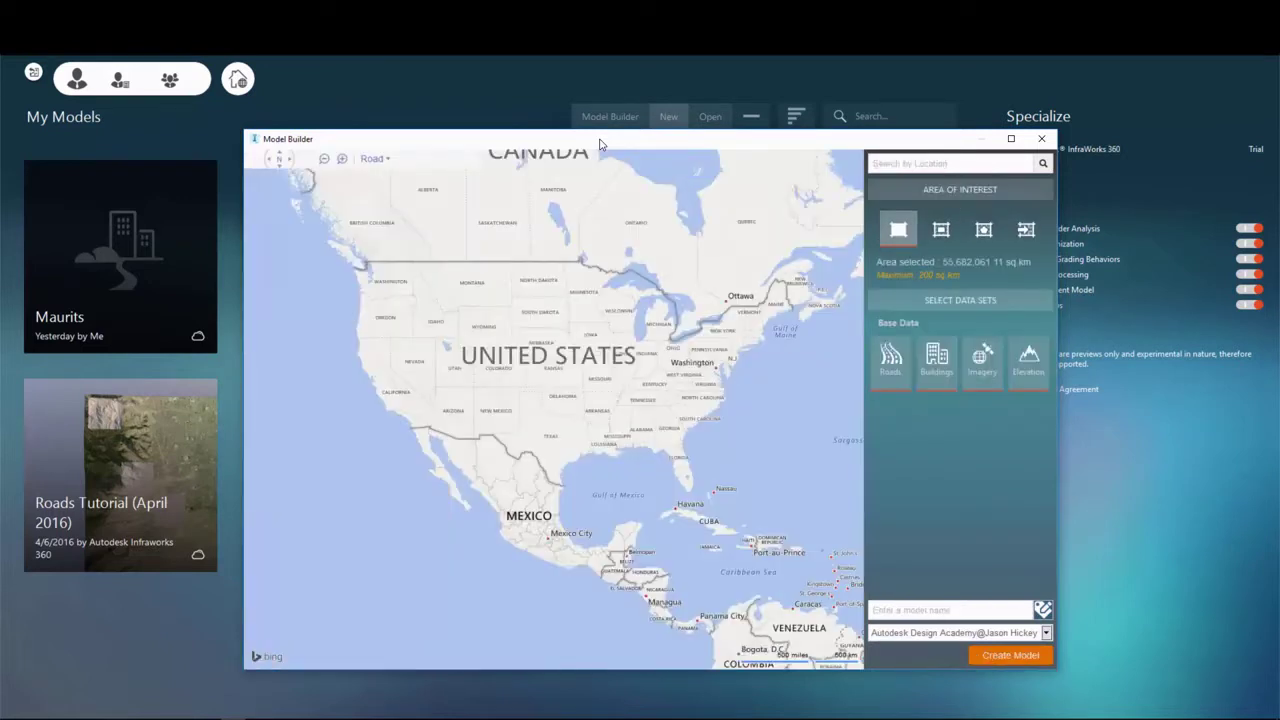
scroll(676, 282, down, 3)
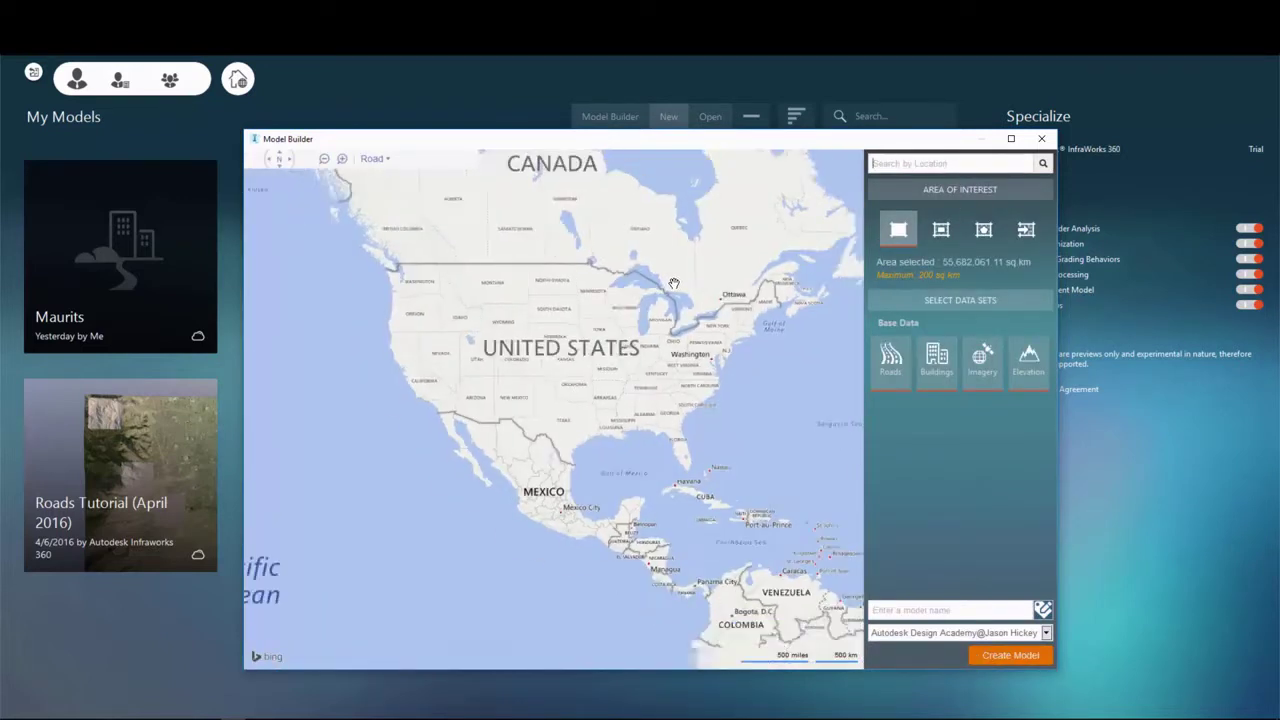
scroll(676, 282, down, 2)
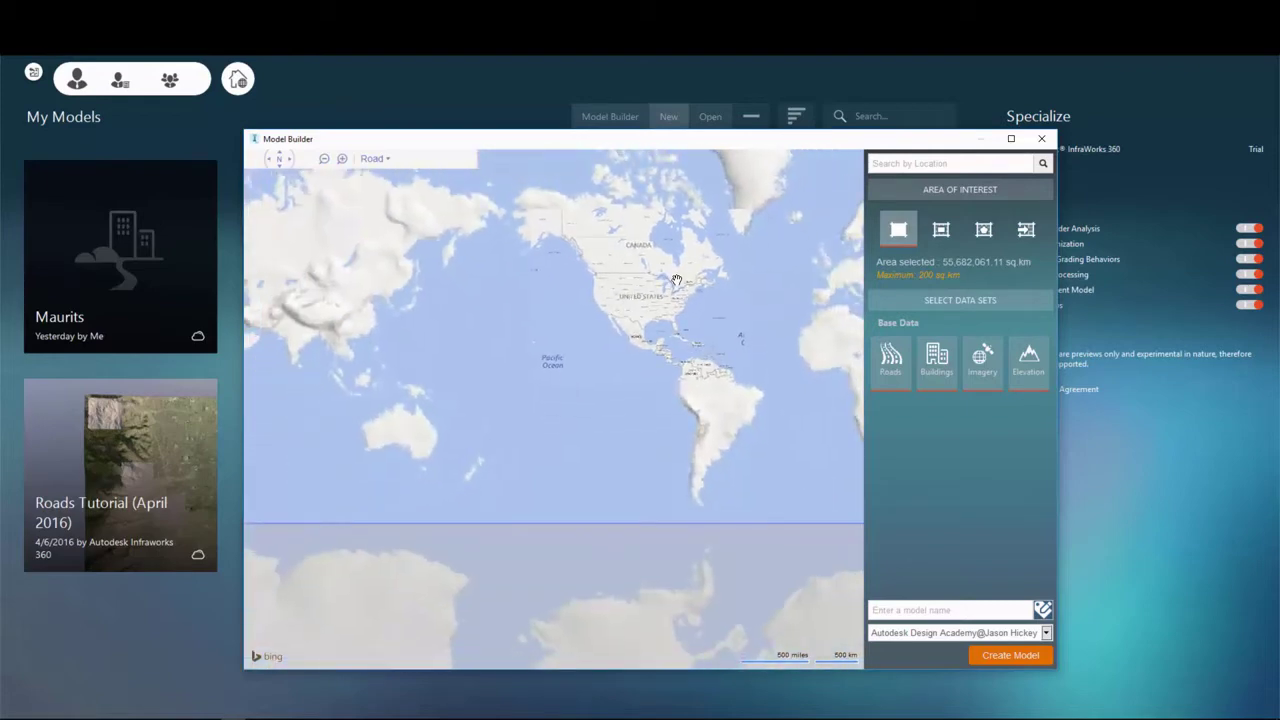
scroll(430, 260, down, 2)
scroll(401, 273, up, 5)
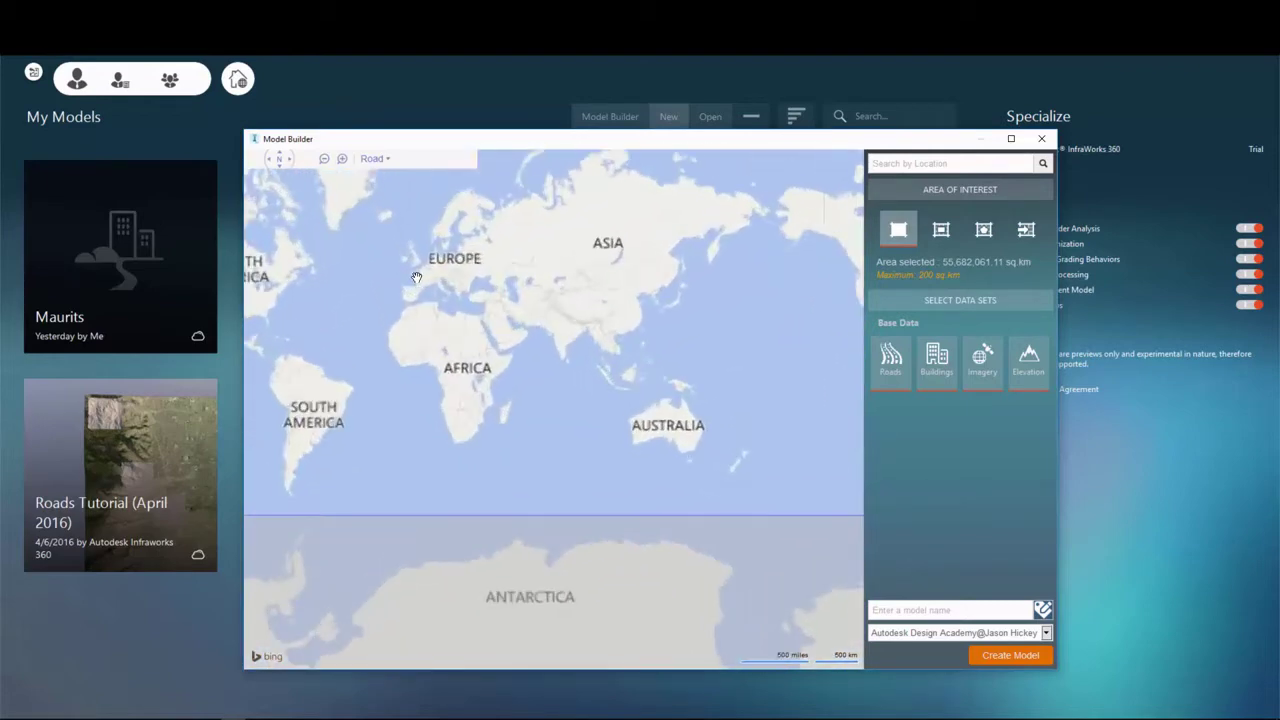
scroll(447, 258, up, 4)
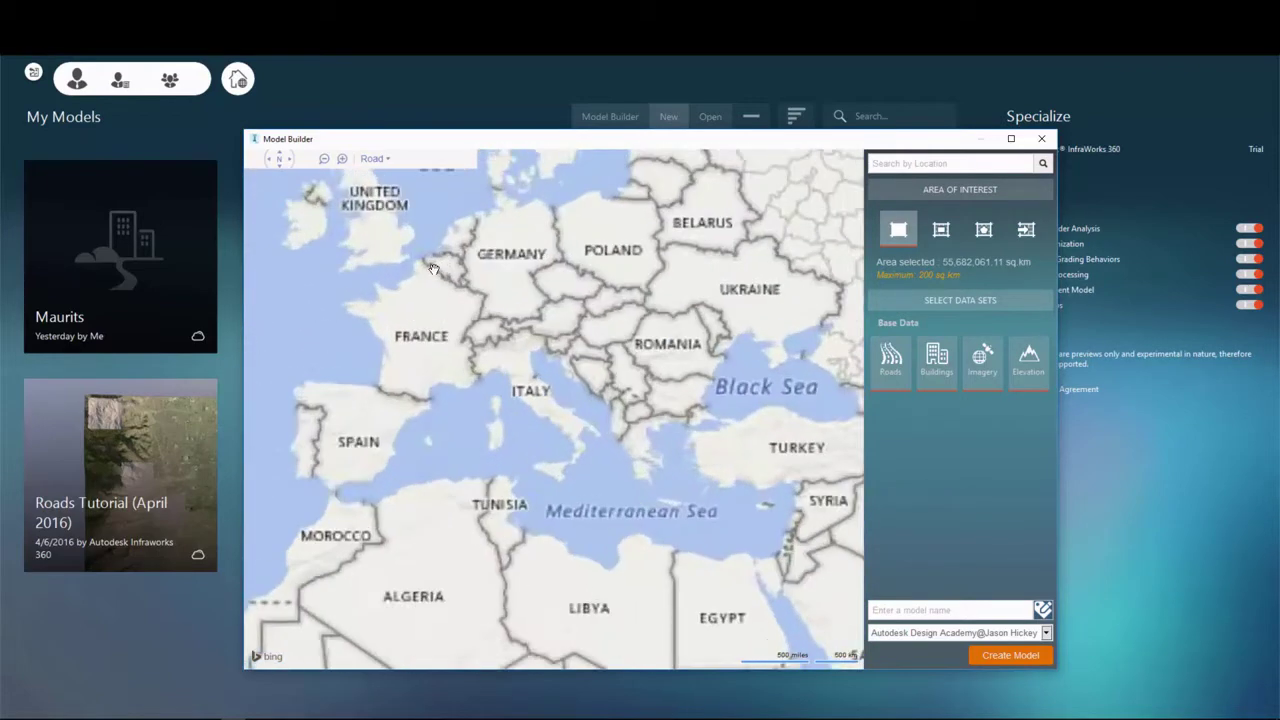
scroll(476, 240, up, 5)
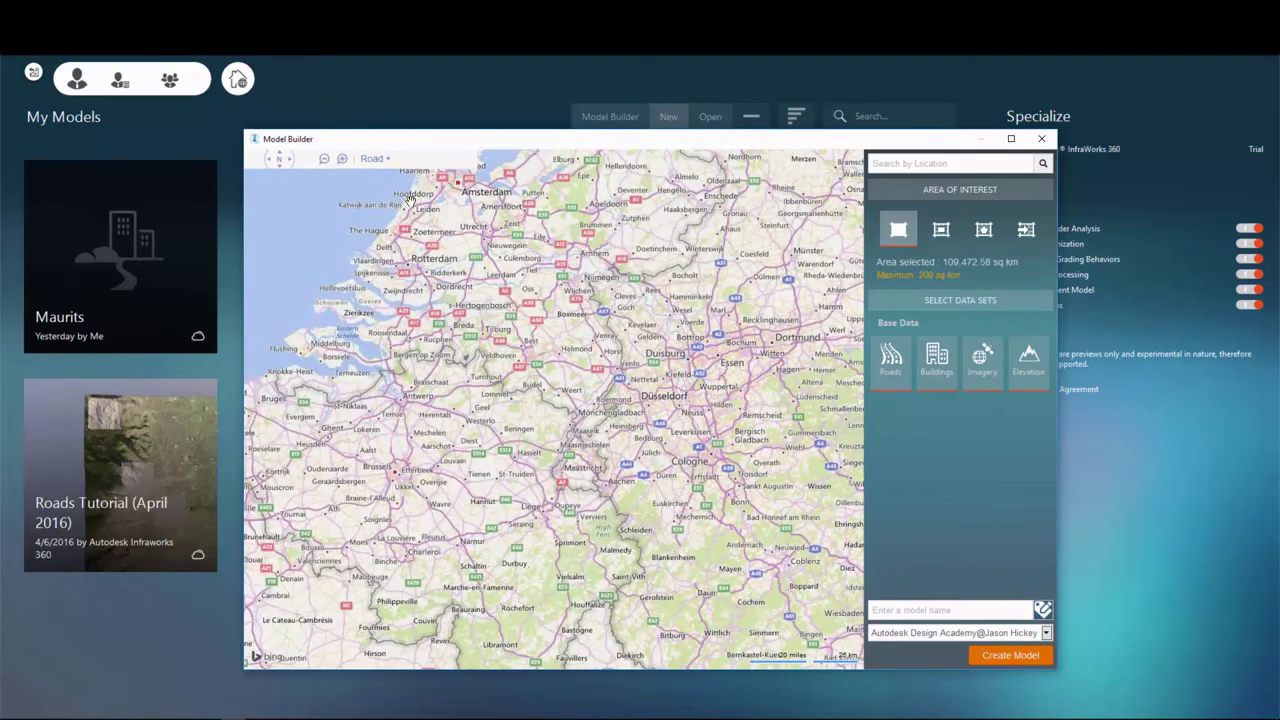
- Switch the map style to Automatic and zoom in on Stein
click(385, 160)
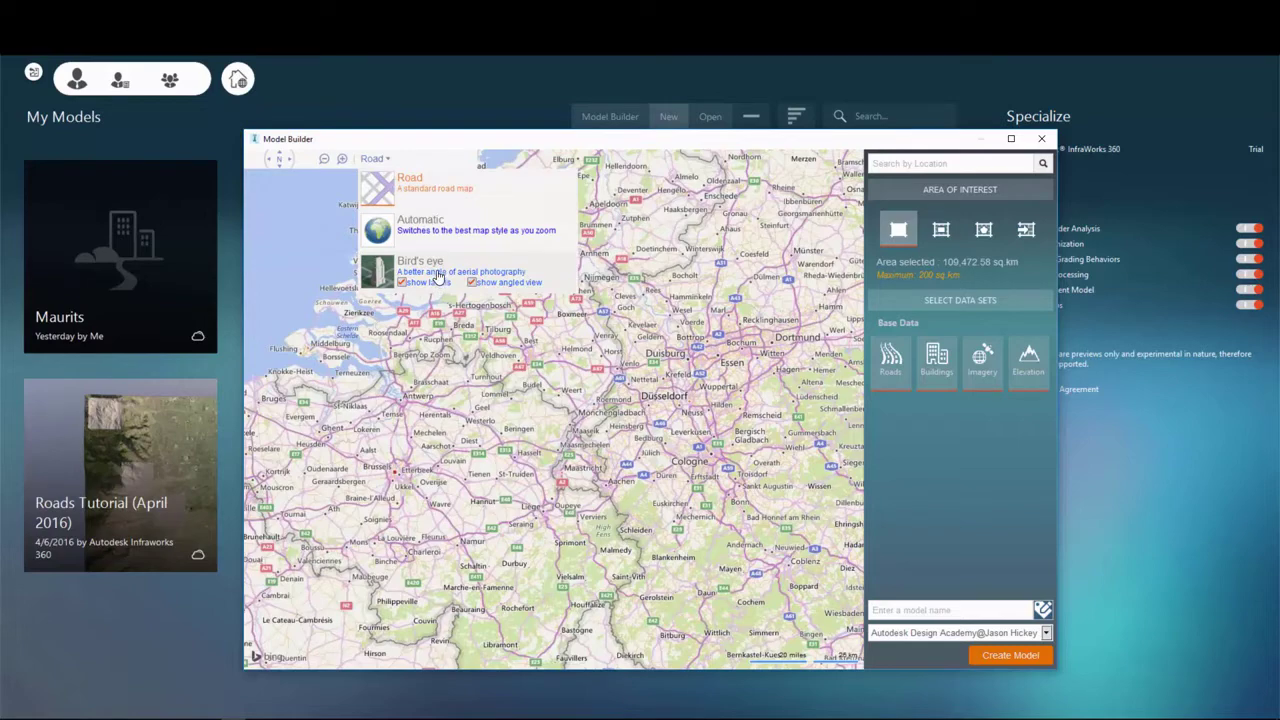
click(435, 238)
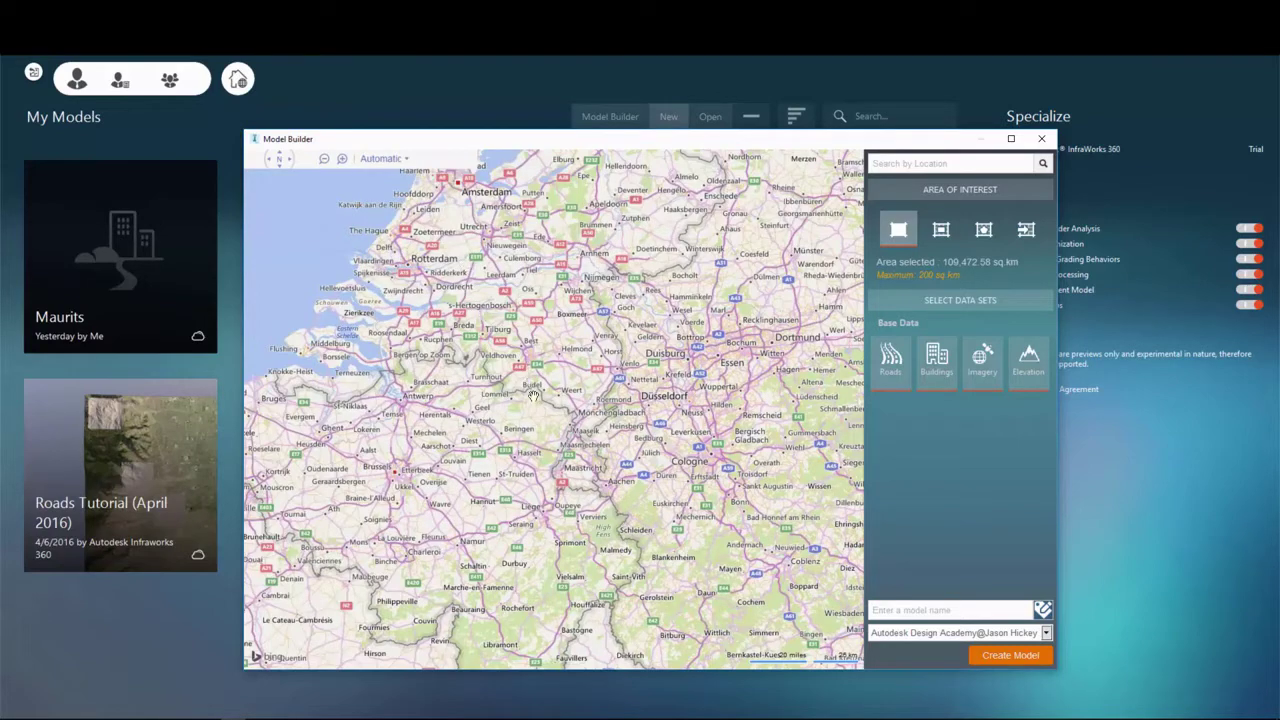
scroll(590, 472, up, 1)
scroll(600, 472, up, 2)
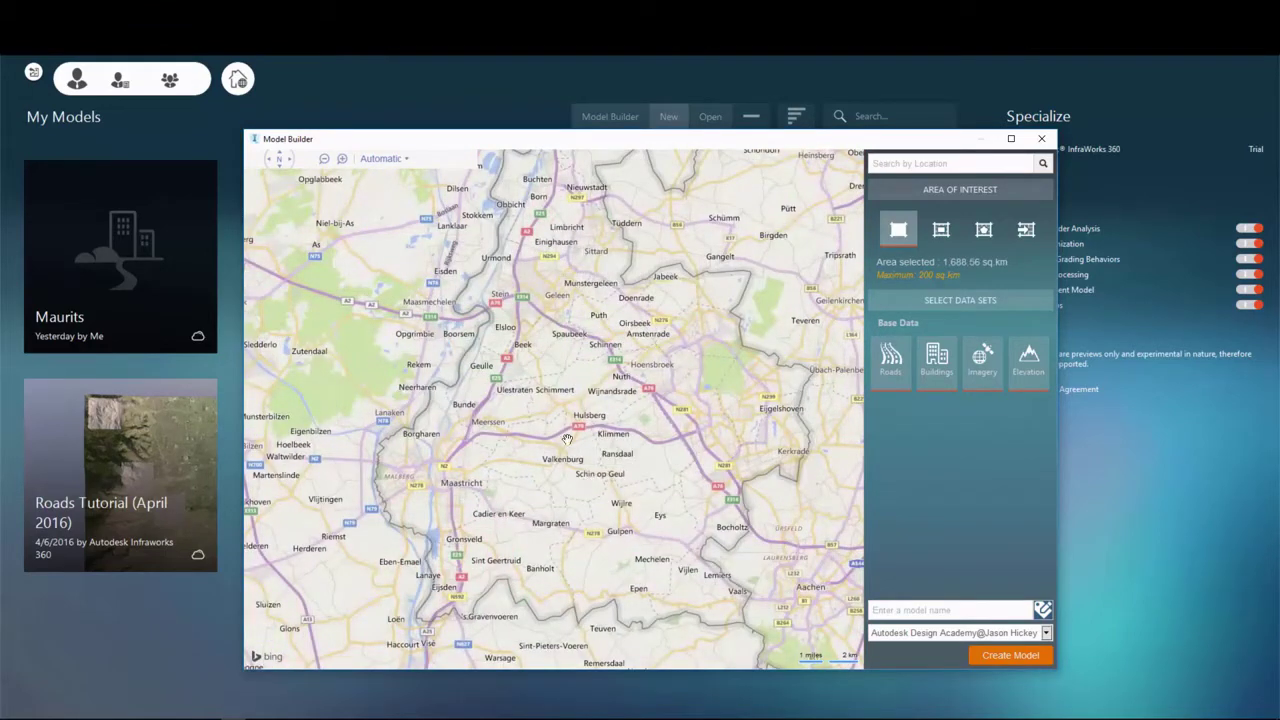
scroll(507, 290, up, 2)
scroll(557, 301, up, 3)
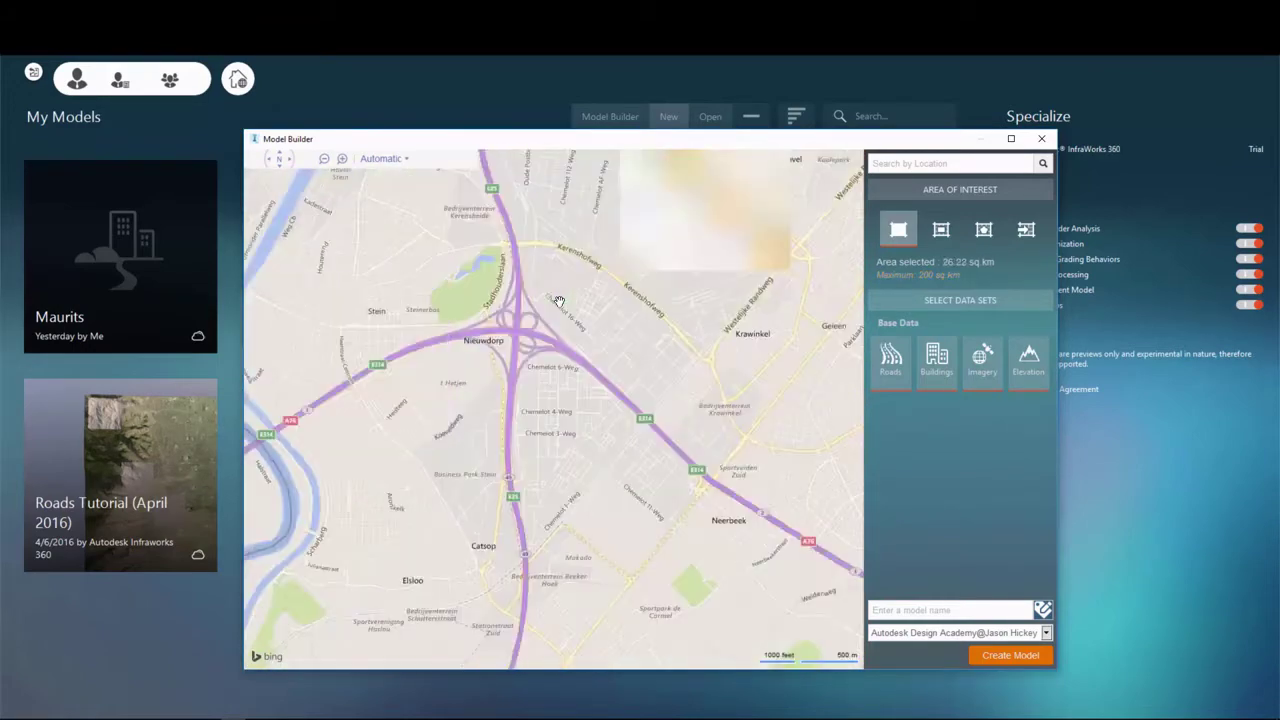
- Pan the map to the interchange and choose the rectangle area-of-interest method
drag(559, 301, 611, 305)
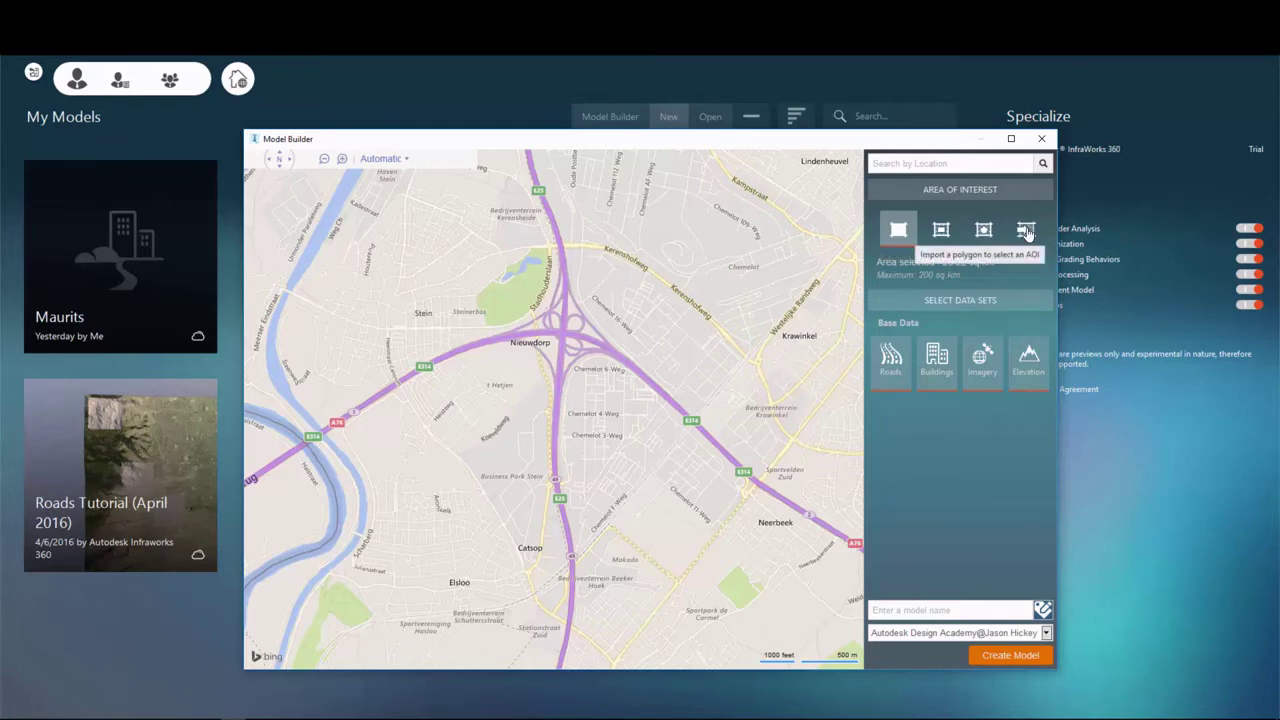
click(941, 230)
scroll(565, 338, down, 2)
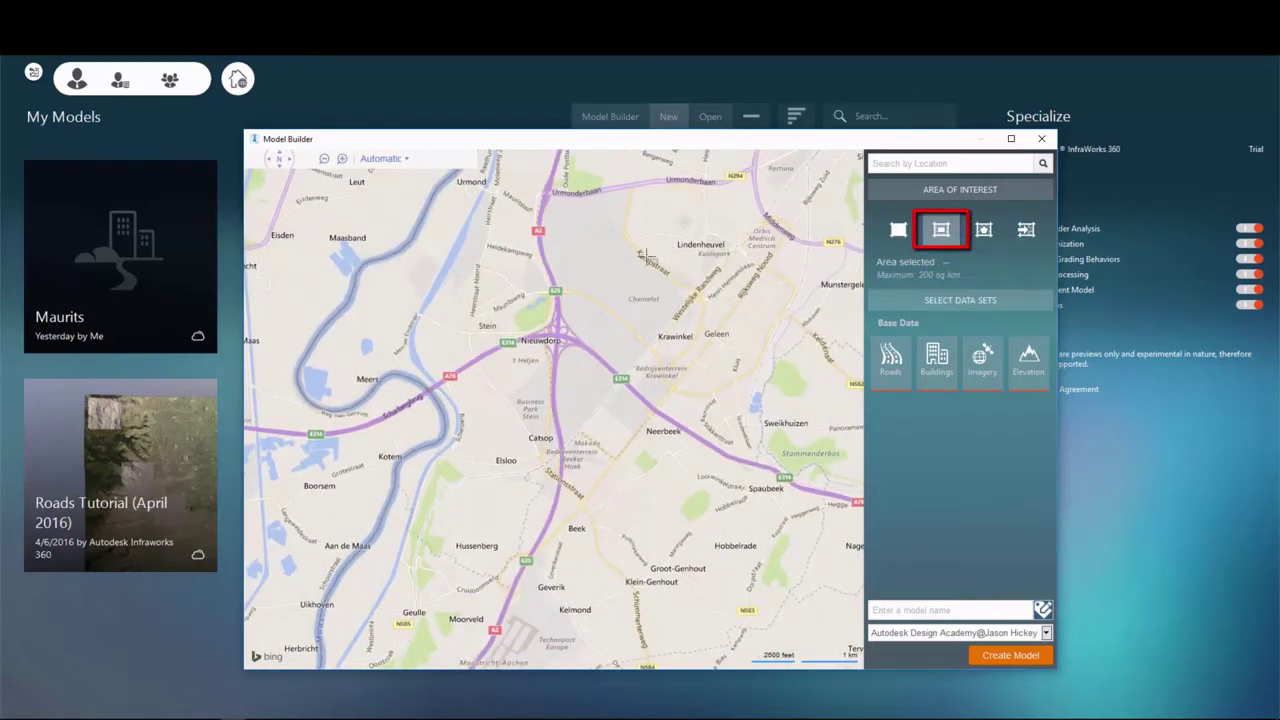
- Outline a 9.21 sq km rectangle around the Stein interchange and create 'Maurits Model' from it
drag(632, 252, 463, 421)
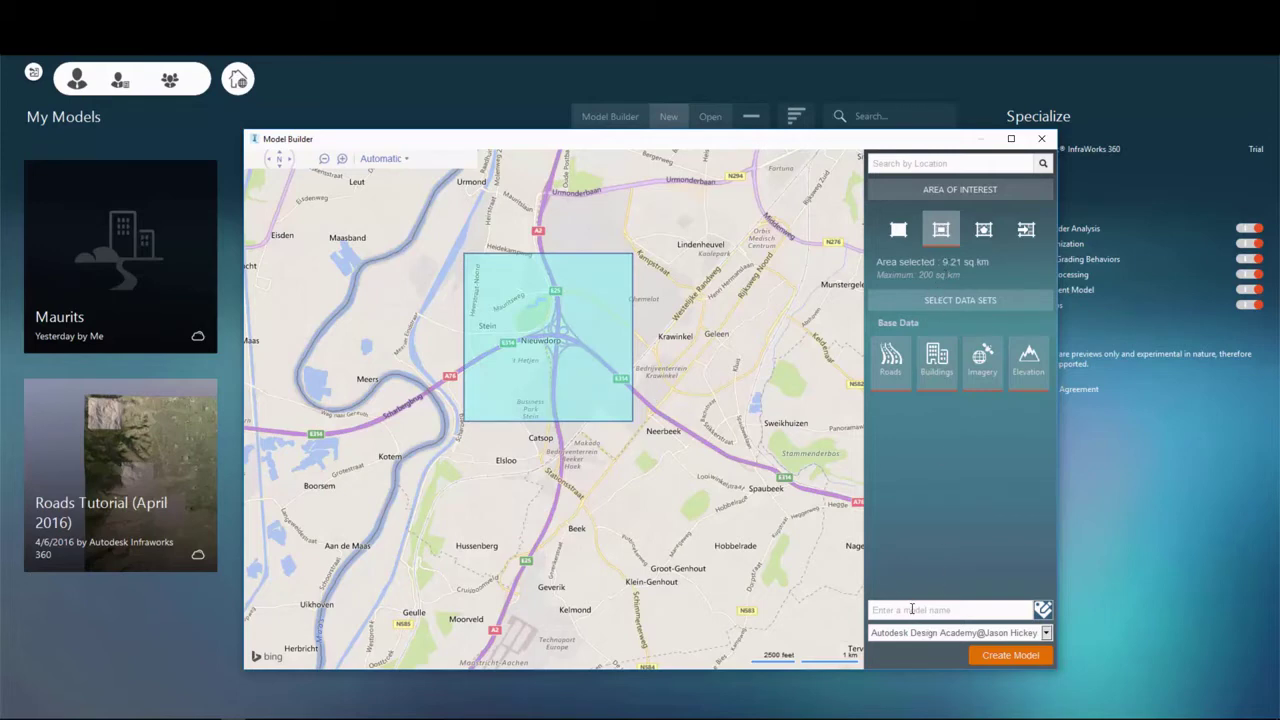
click(911, 609)
text(Mai)
text(urits Mo)
text(del)
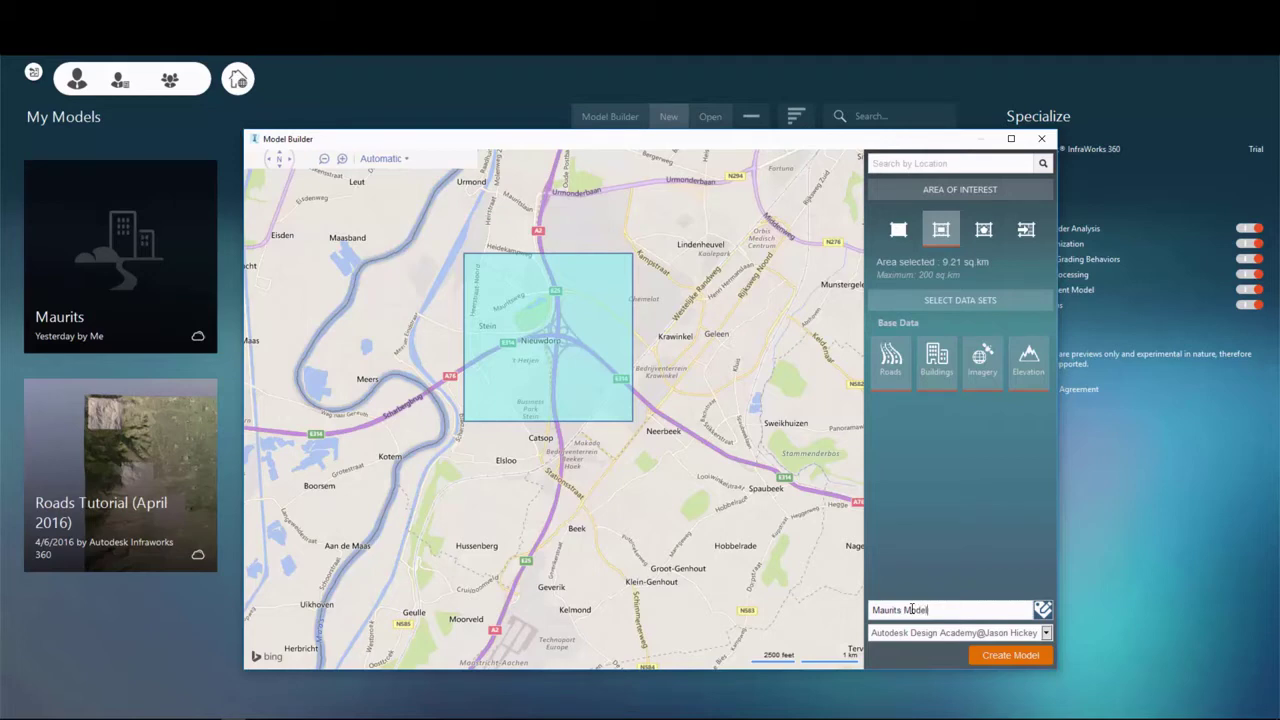
click(1031, 660)
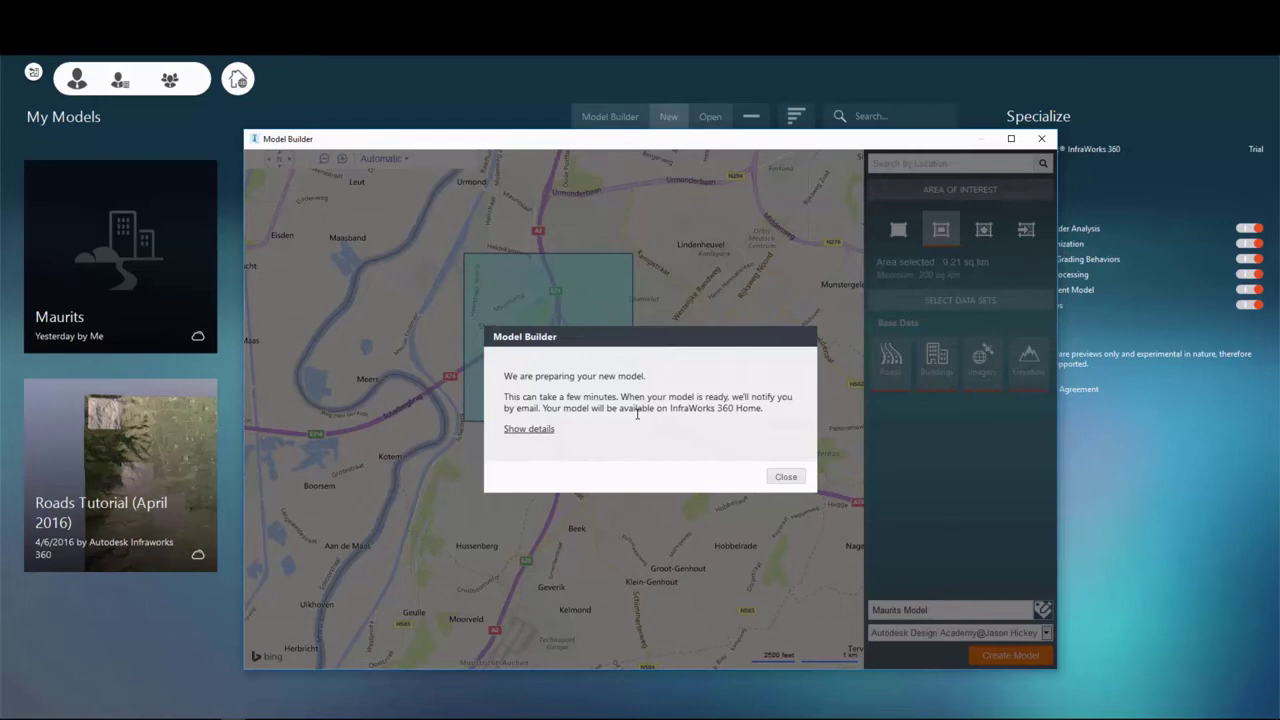
- View the request details, close the preparation notice, and exit Model Builder
click(537, 432)
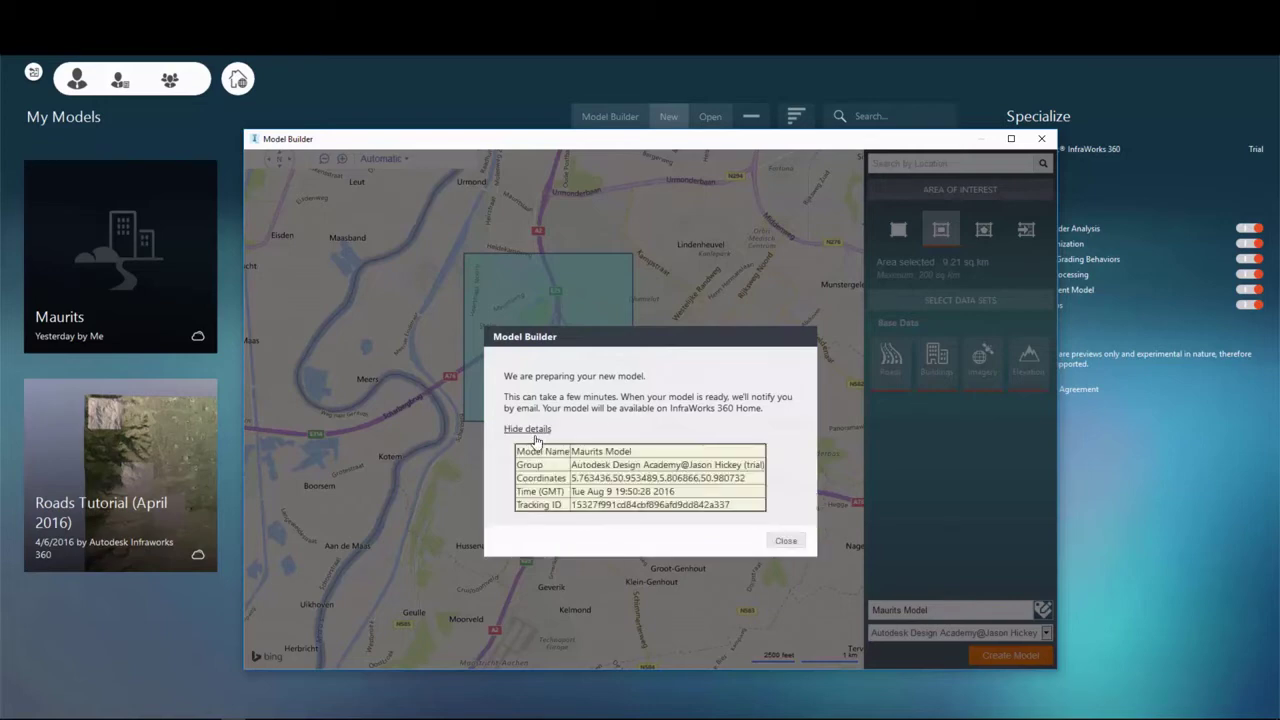
click(784, 540)
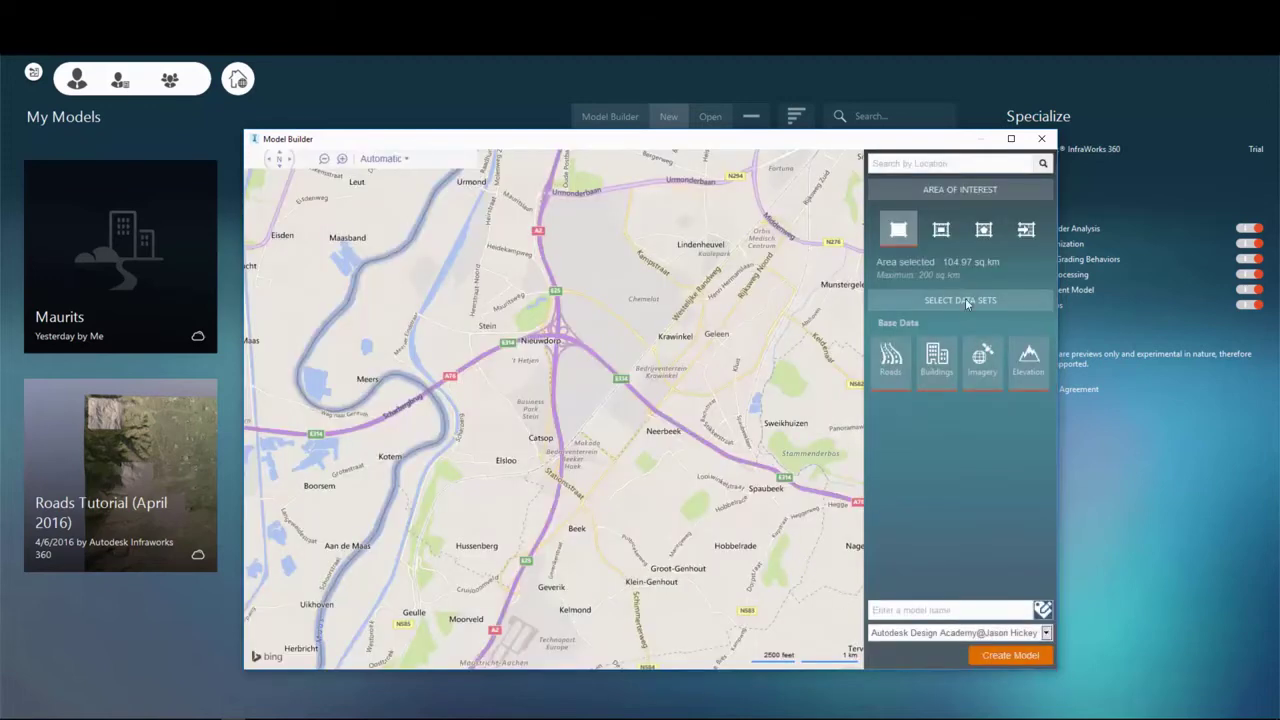
click(1041, 138)
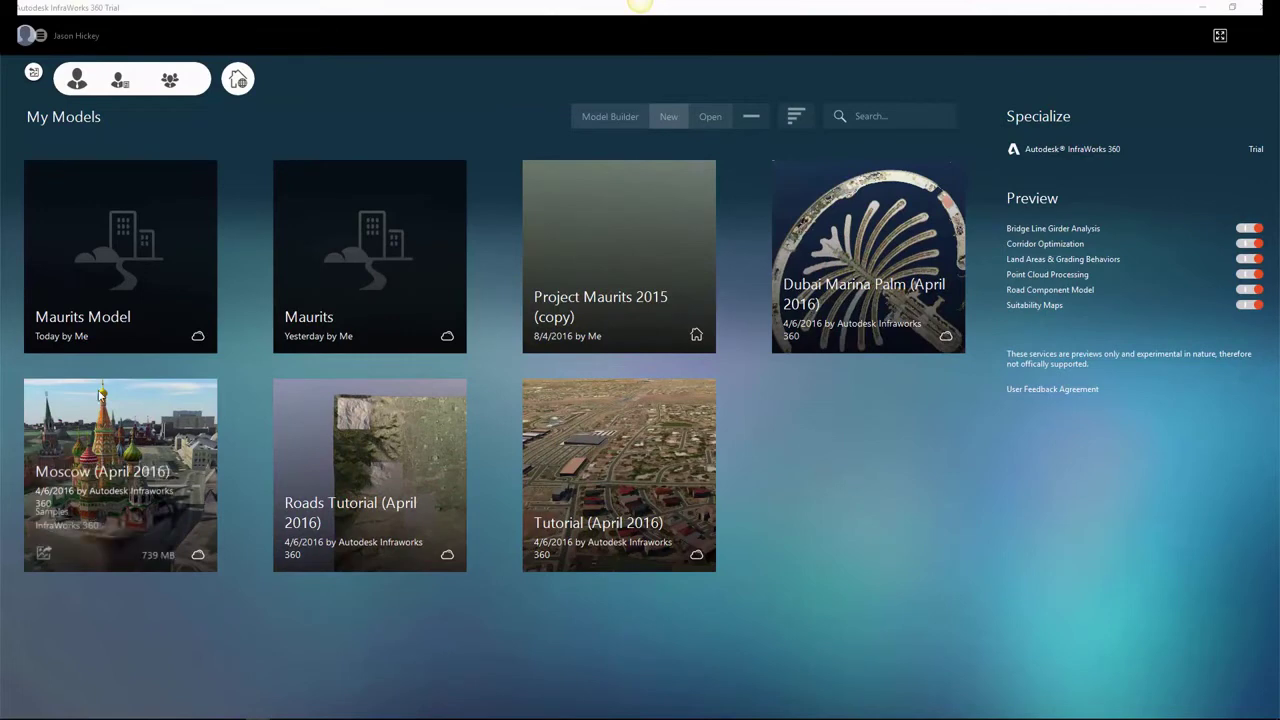
- Open the Maurits Model tile from My Models
mouse_move(100, 326)
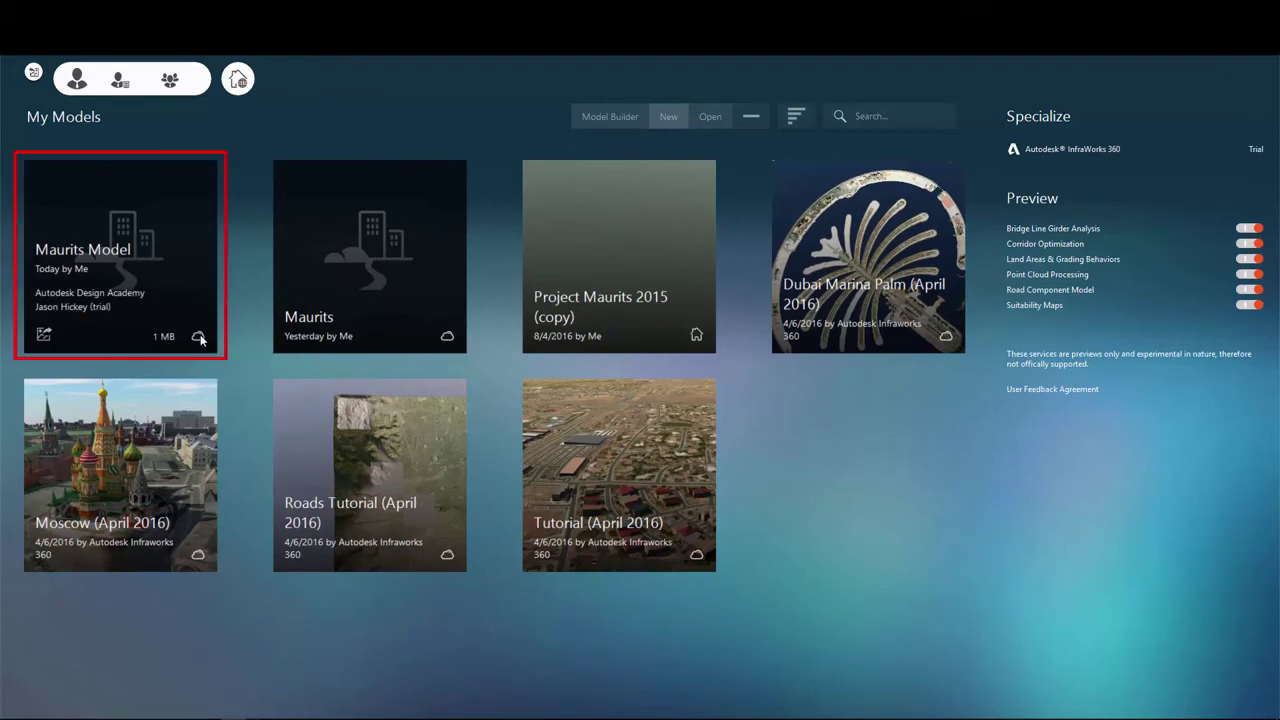
click(77, 348)
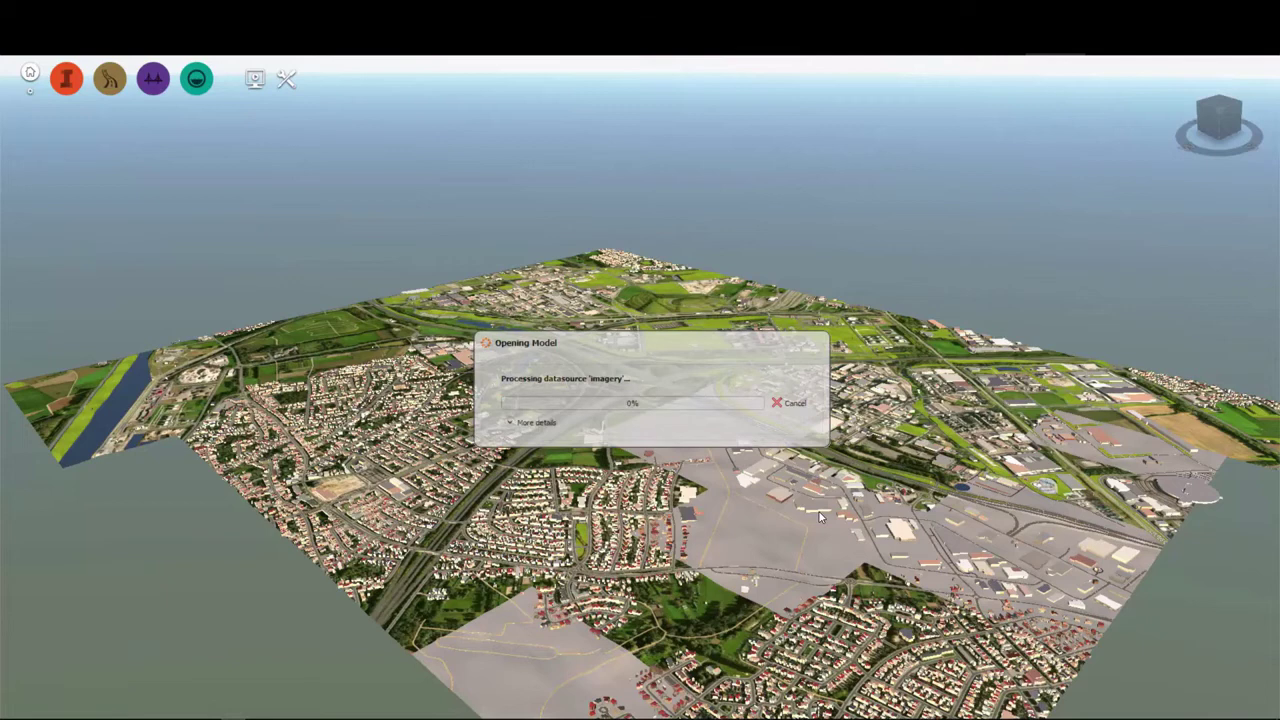
- Show loading details, wait for imagery to finish, then zoom into the 3D city
click(513, 424)
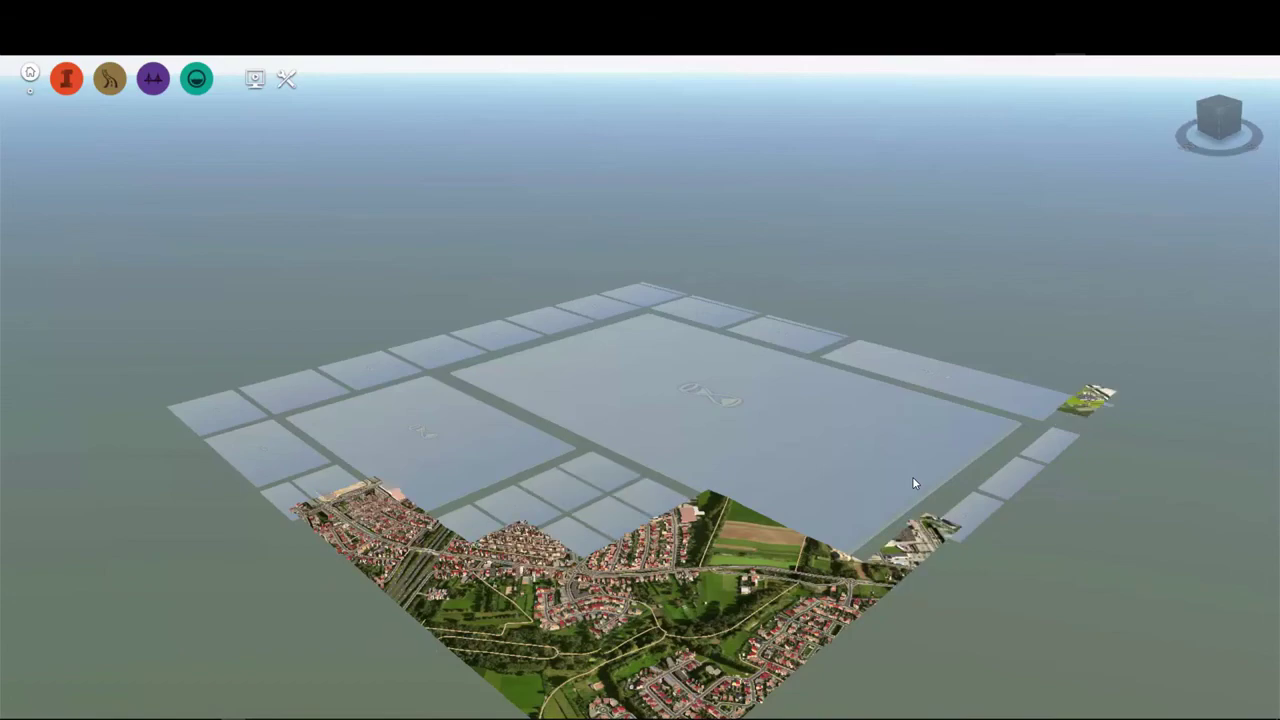
scroll(655, 598, up, 5)
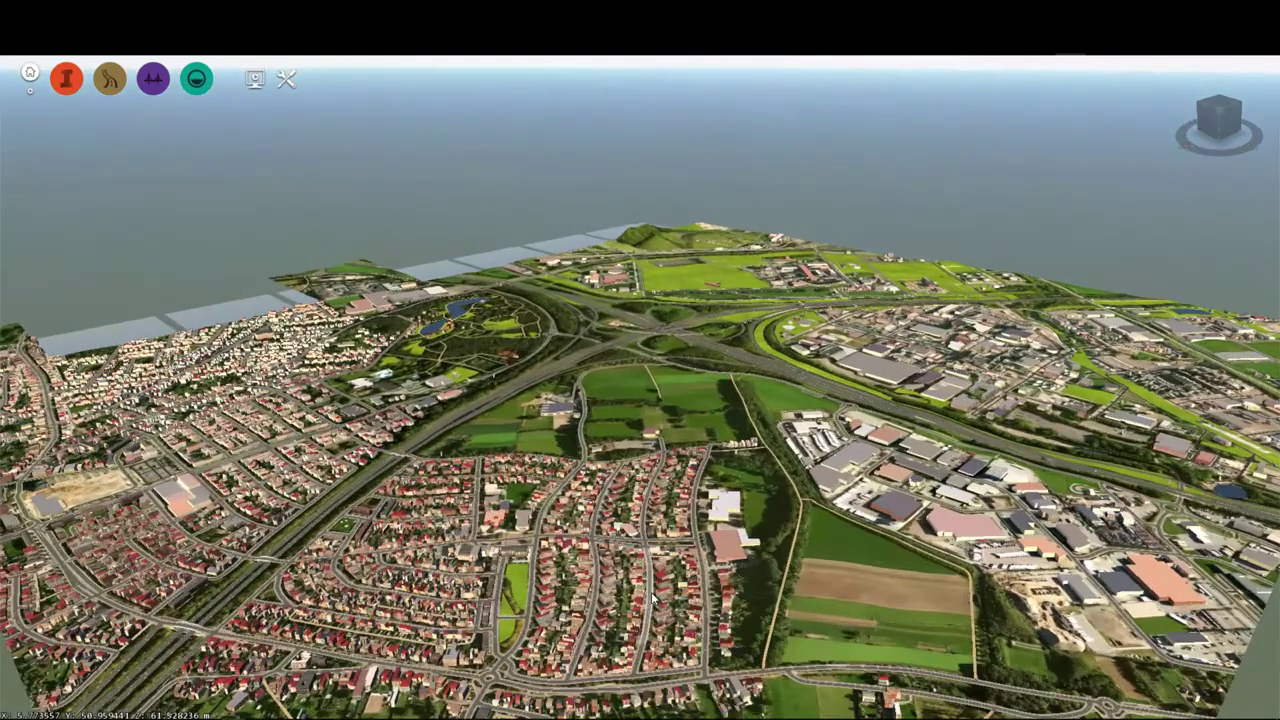
scroll(652, 596, up, 5)
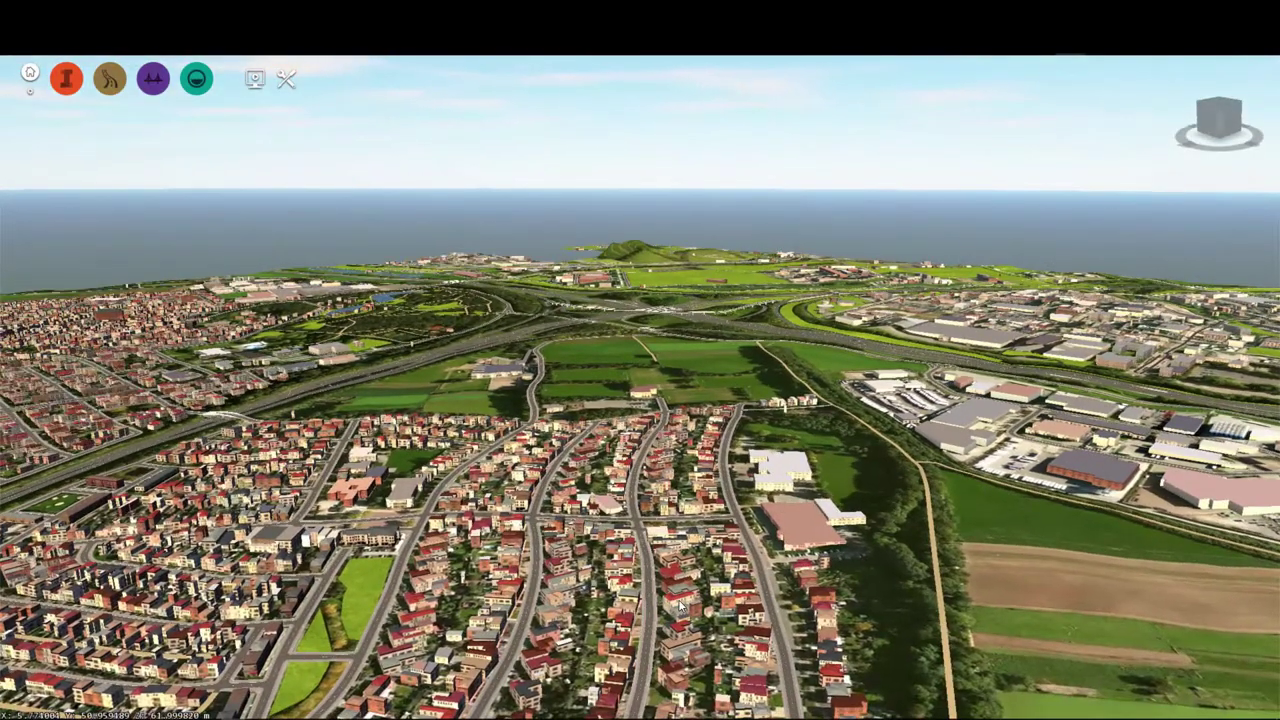
- View a house's properties, then the Batenburgerstraat road's Street w_Sidewalk properties
click(676, 602)
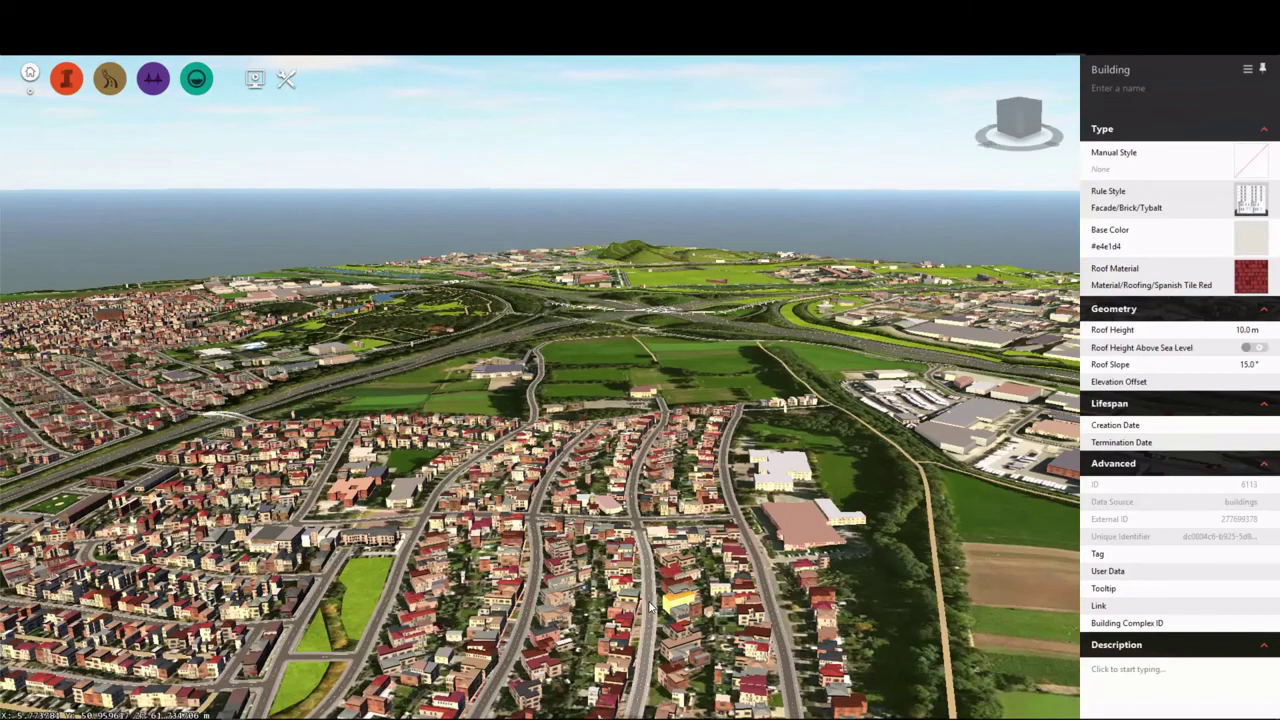
click(648, 607)
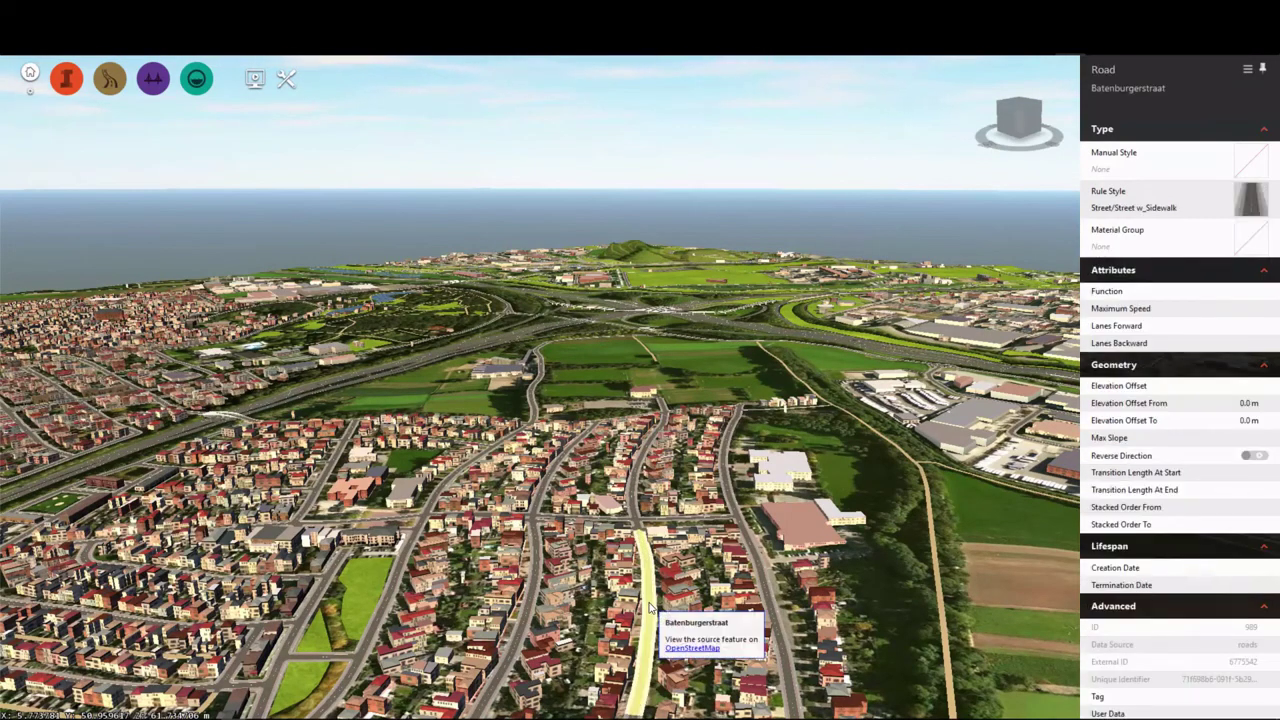
scroll(648, 607, up, 5)
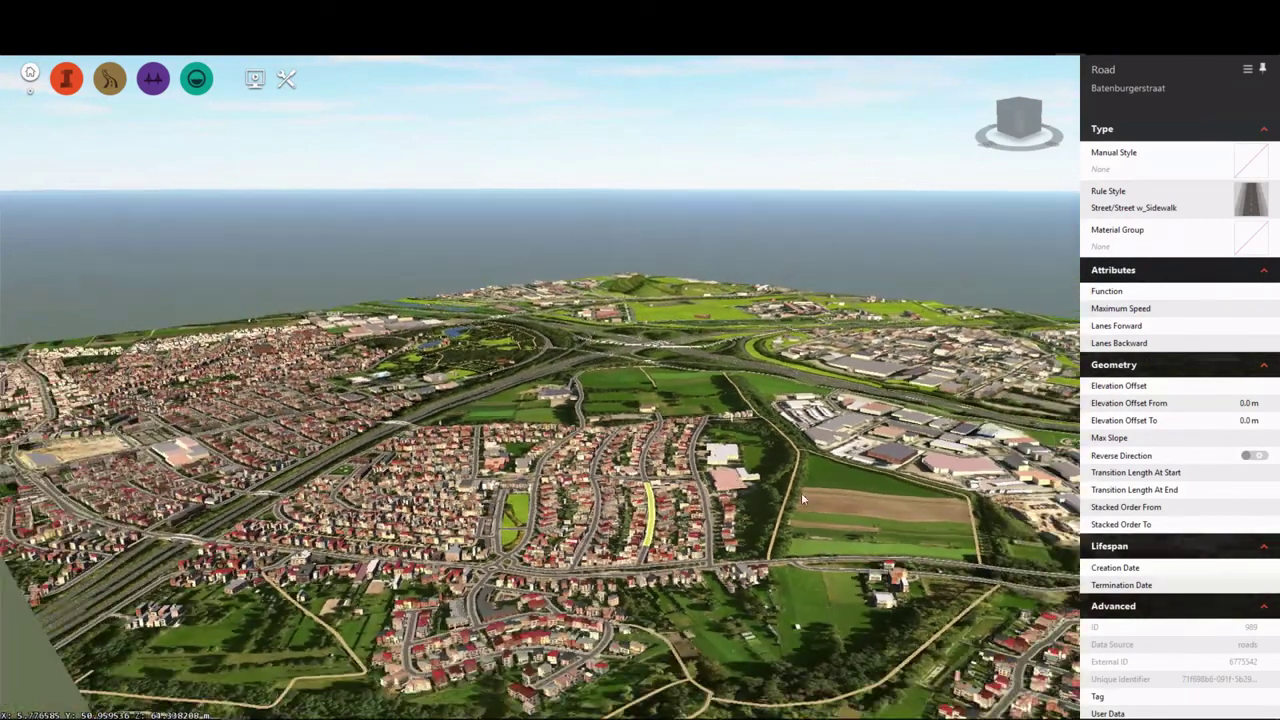